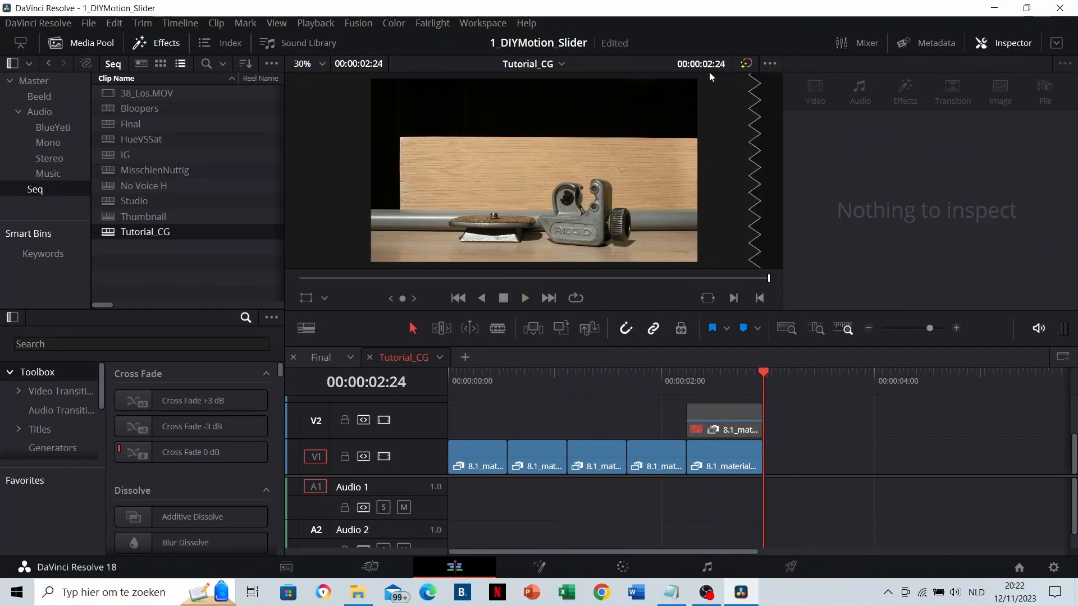
# - Switch to the Color page and add a serial node after node 01 on the first clip
pyautogui.click(622, 567)
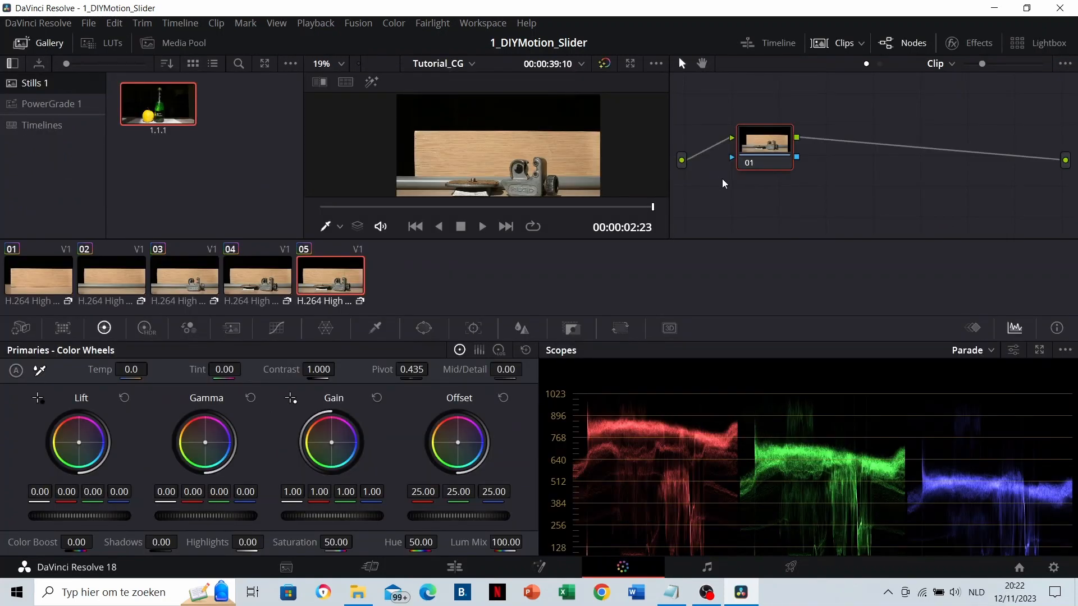
pyautogui.click(32, 276)
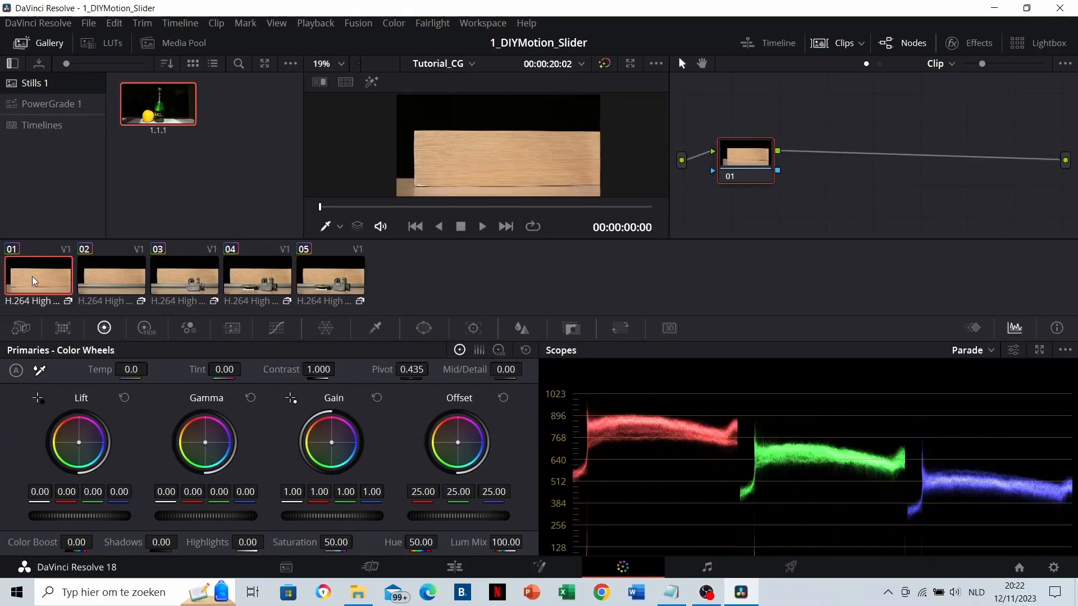
pyautogui.rightClick(731, 162)
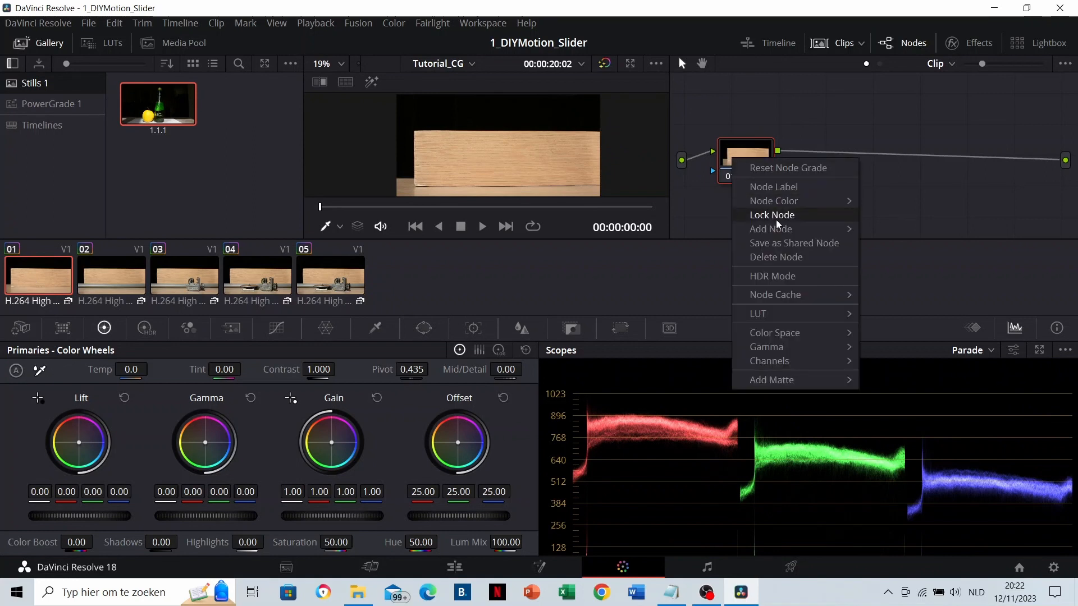
pyautogui.moveTo(776, 228)
pyautogui.click(898, 233)
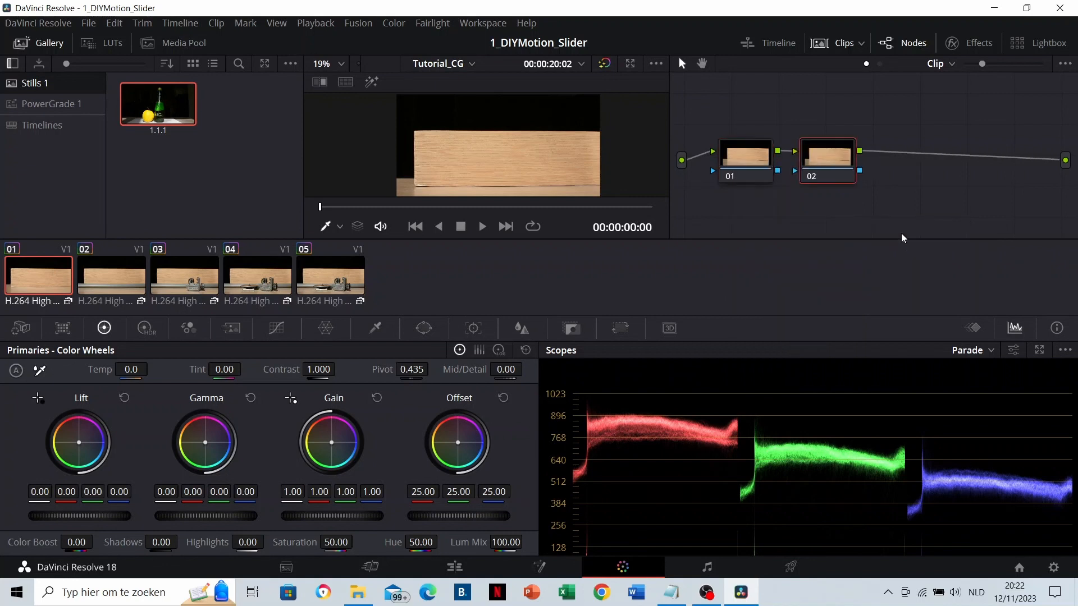
pyautogui.press('Delete')
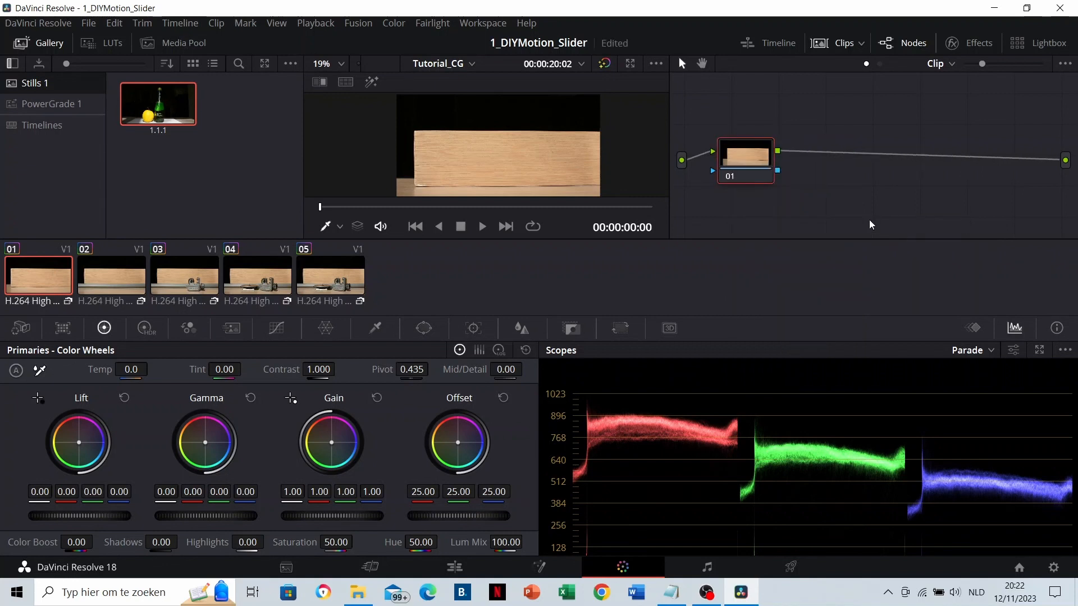
pyautogui.hotkey('alt', 's')
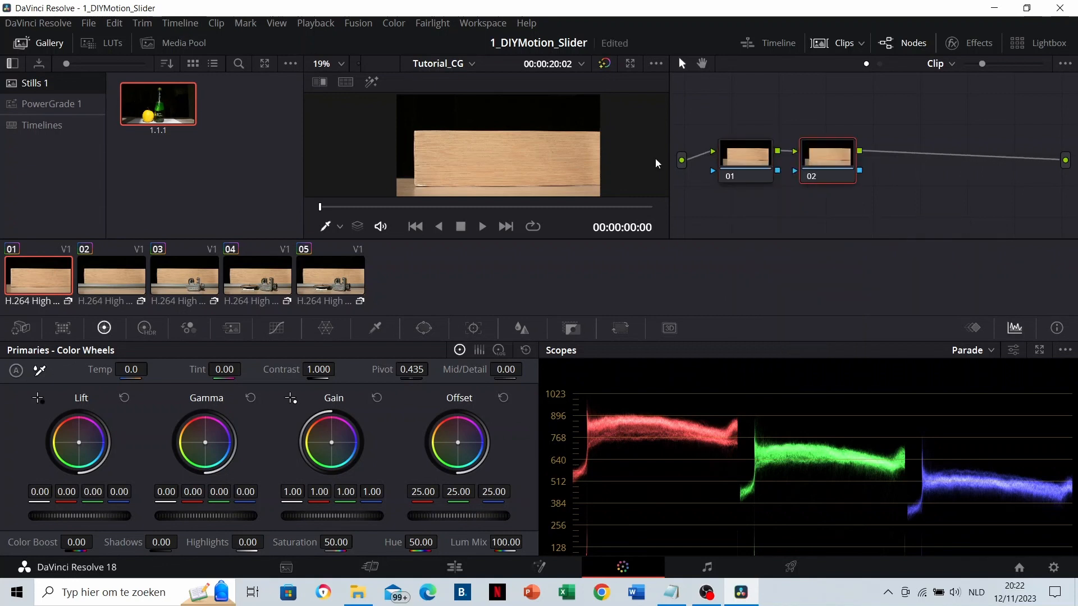
# - Search the keyboard shortcut settings for "nodes" and assign S as an additional shortcut for Add Serial Node
pyautogui.click(37, 23)
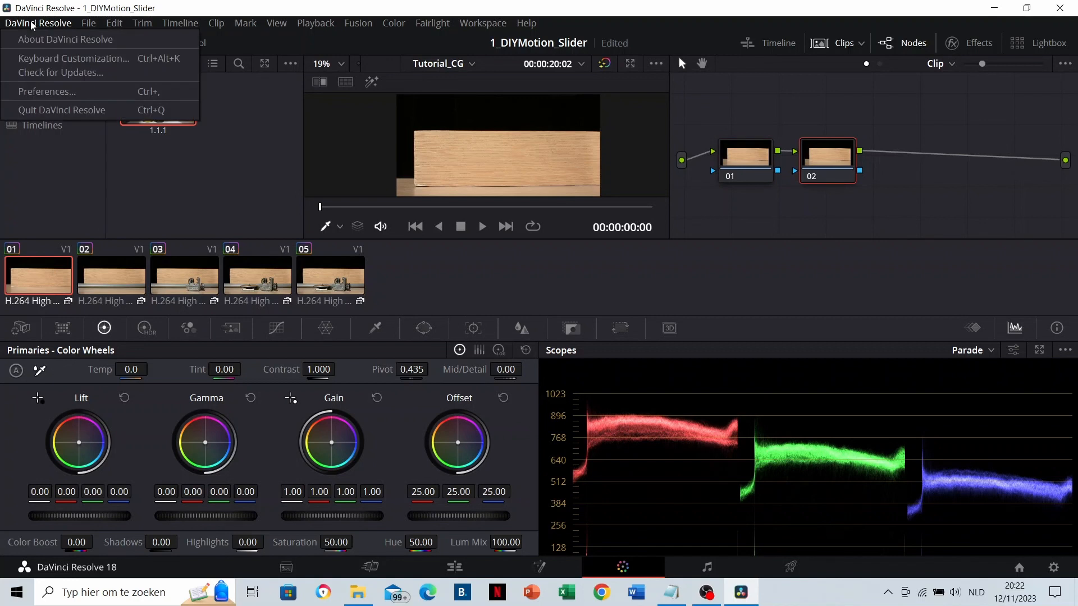
pyautogui.click(47, 58)
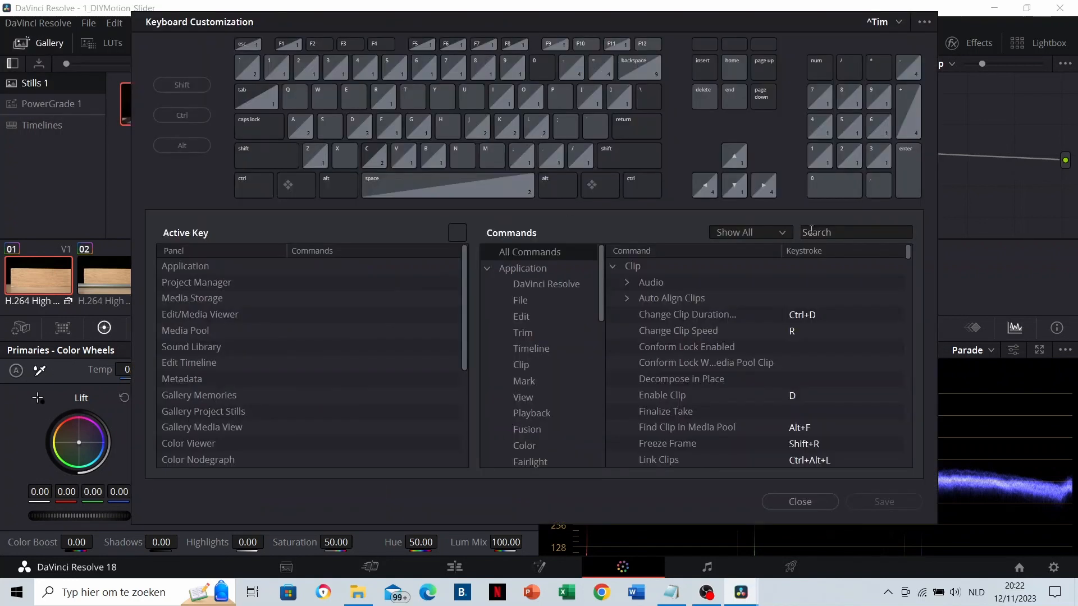
pyautogui.click(843, 232)
pyautogui.write('nodes')
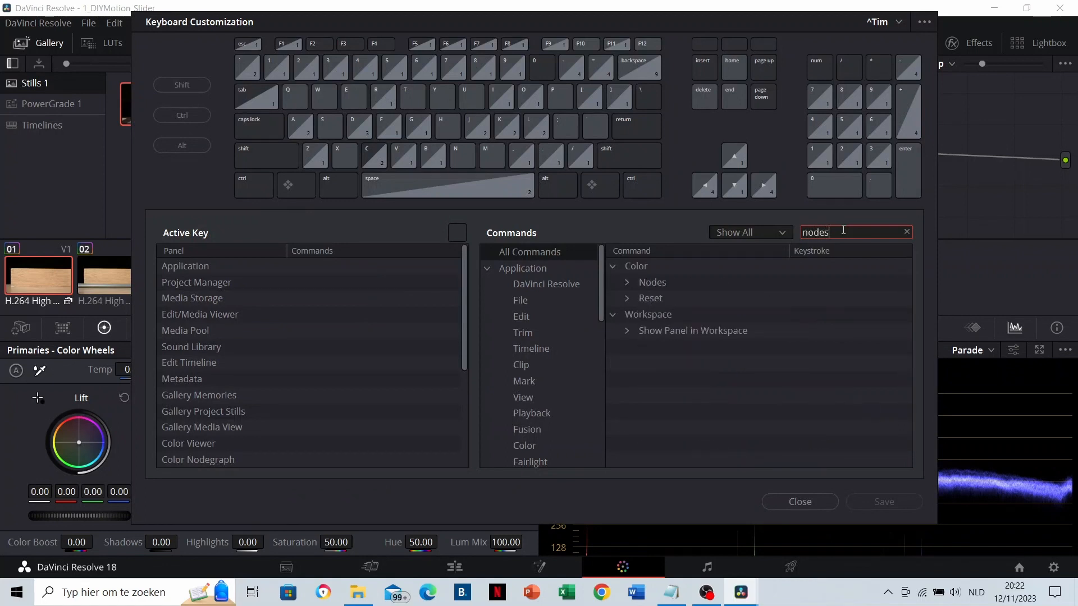
pyautogui.click(627, 283)
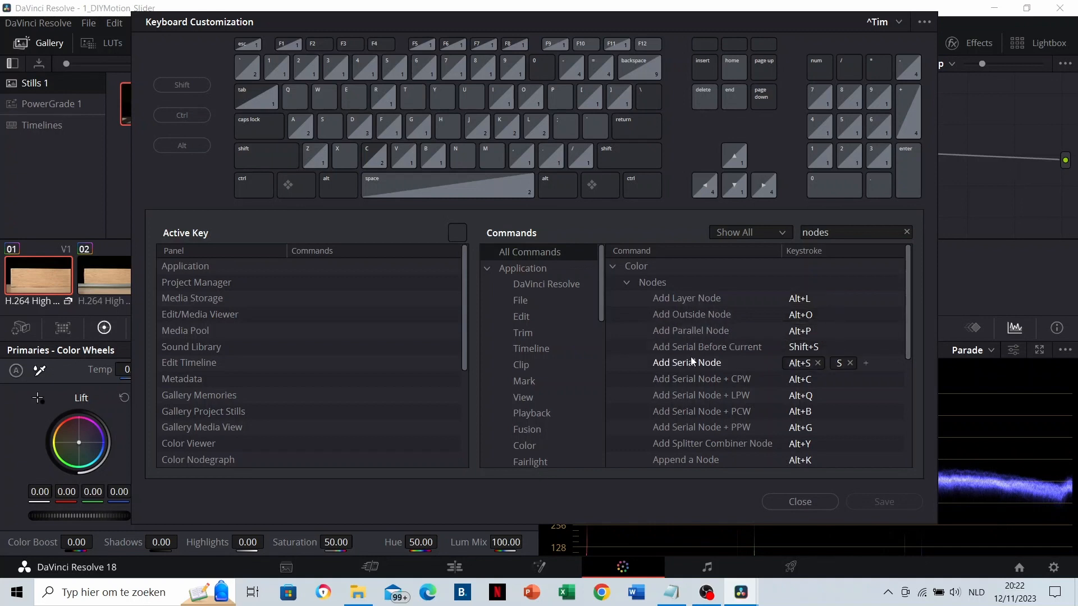
pyautogui.click(850, 362)
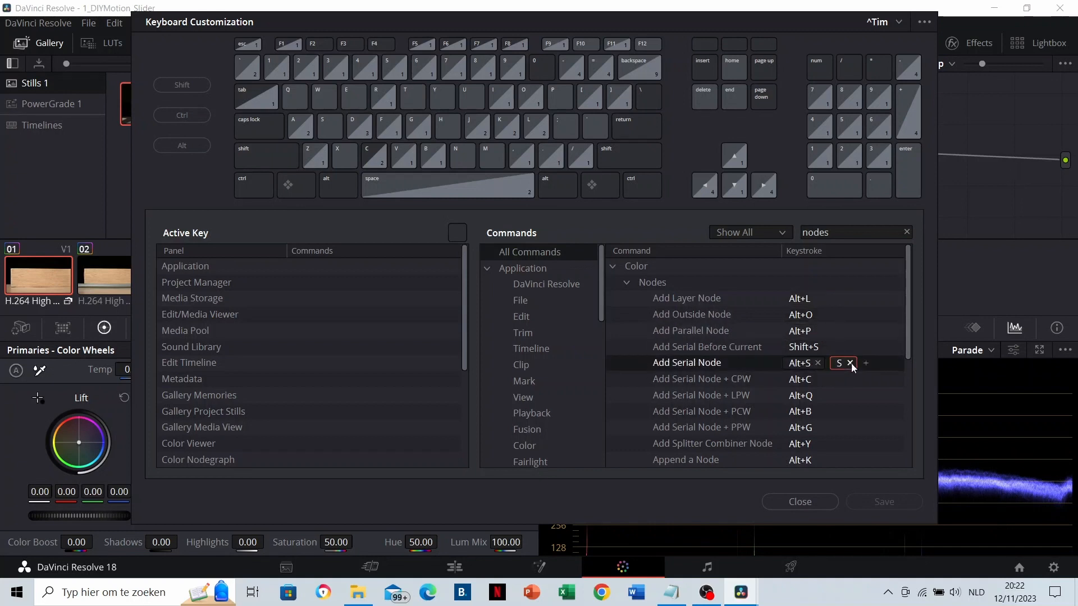
pyautogui.press('s')
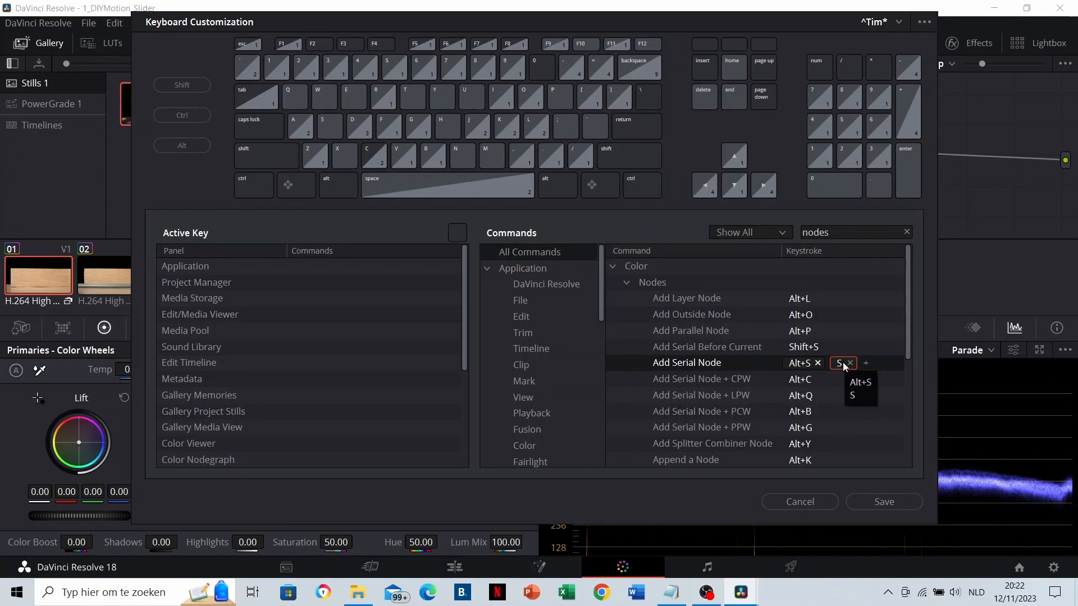
# - Review the shortcuts of the remaining node commands, including enabling, disabling and labelling nodes, and close the keyboard customization
pyautogui.scroll(-1, 724, 342)
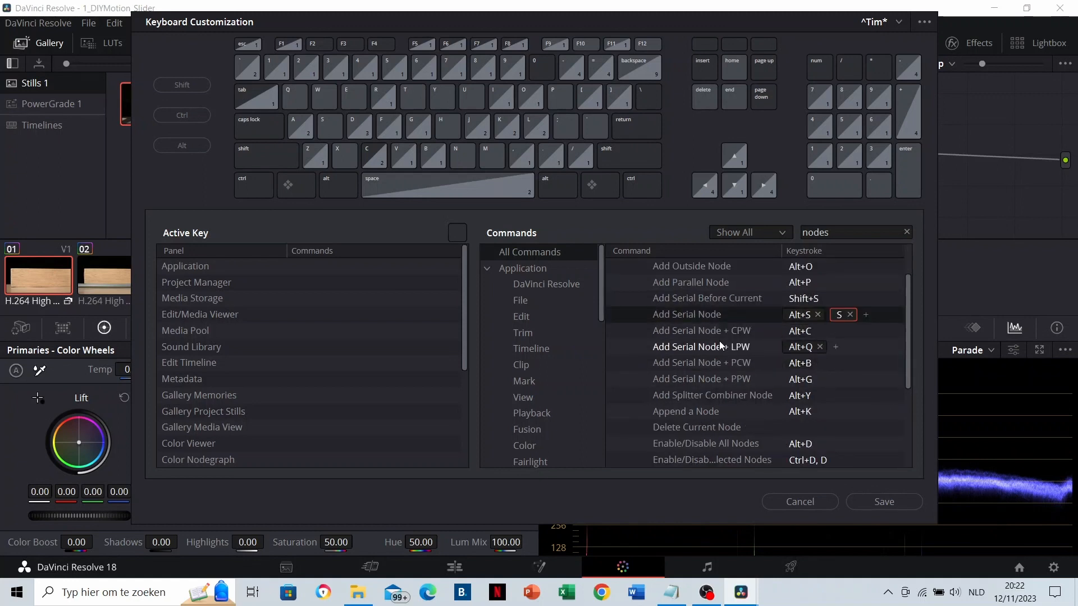
pyautogui.scroll(-1, 717, 352)
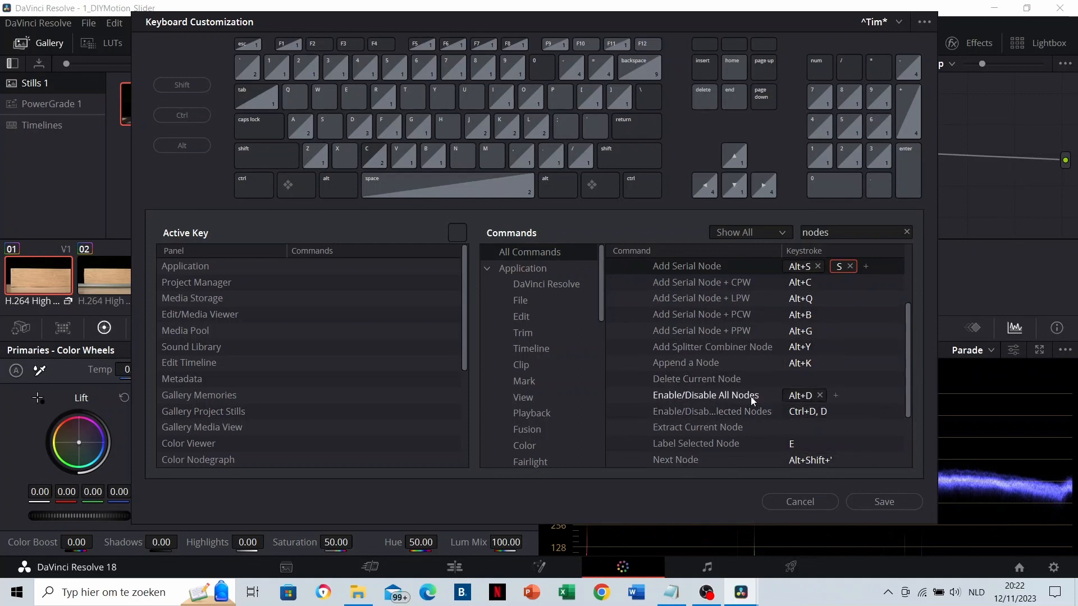
pyautogui.scroll(-1, 750, 397)
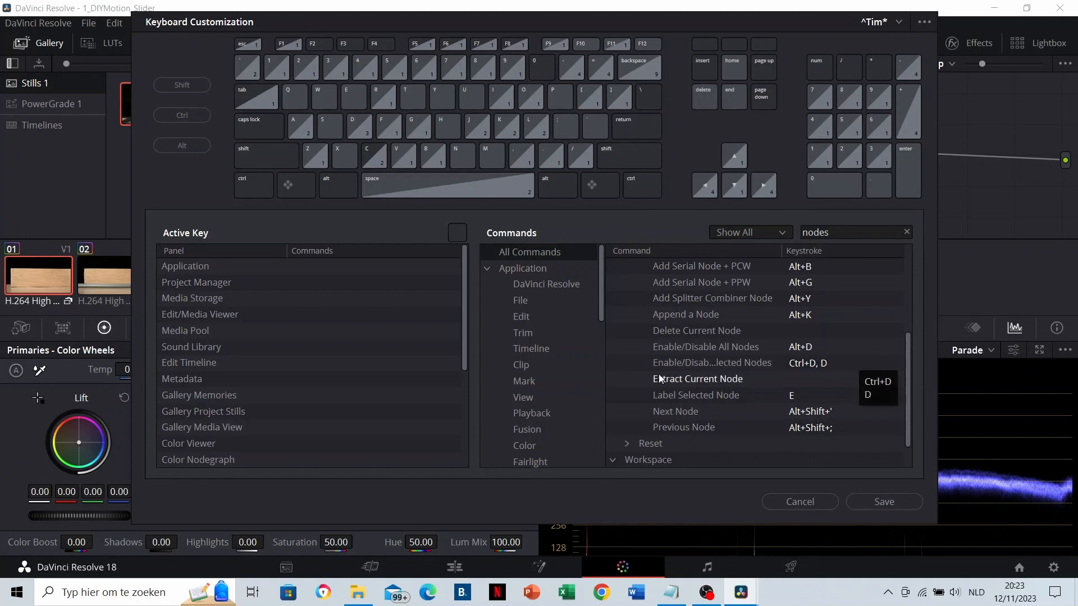
pyautogui.scroll(-2, 642, 375)
pyautogui.click(642, 360)
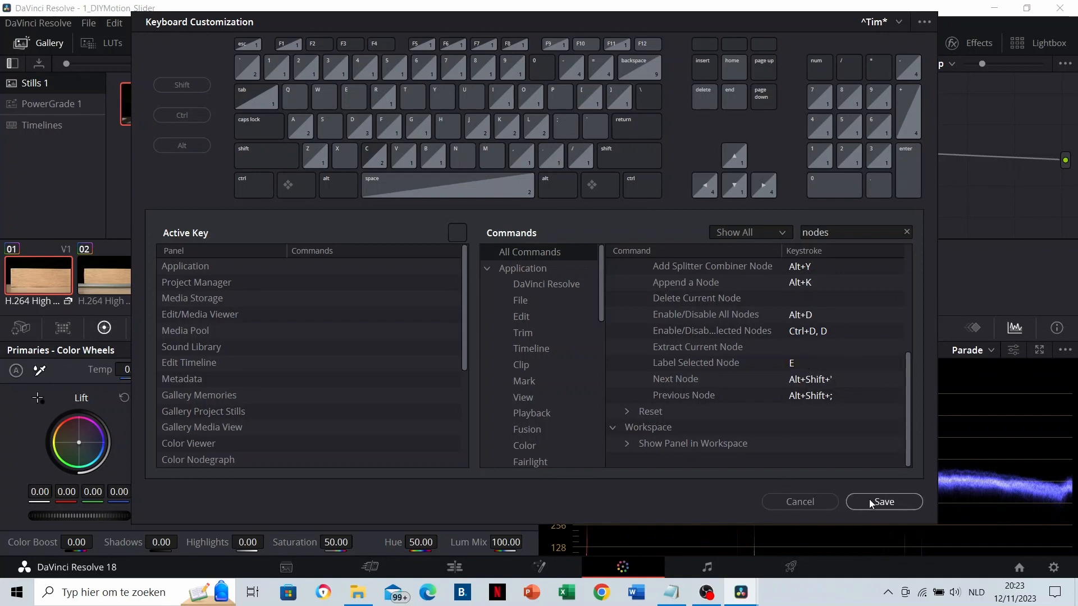
pyautogui.click(809, 501)
pyautogui.click(679, 351)
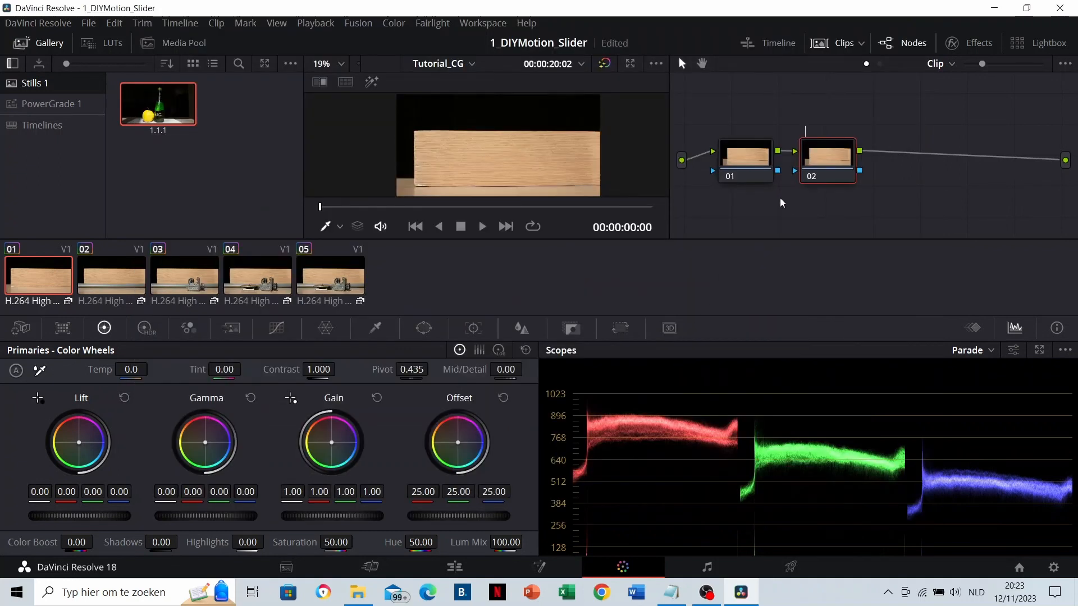
# - Label node 02 "Contrast" and try a contrast value of 1.218 on it before restoring the default
pyautogui.write('Contrast')
pyautogui.press('Return')
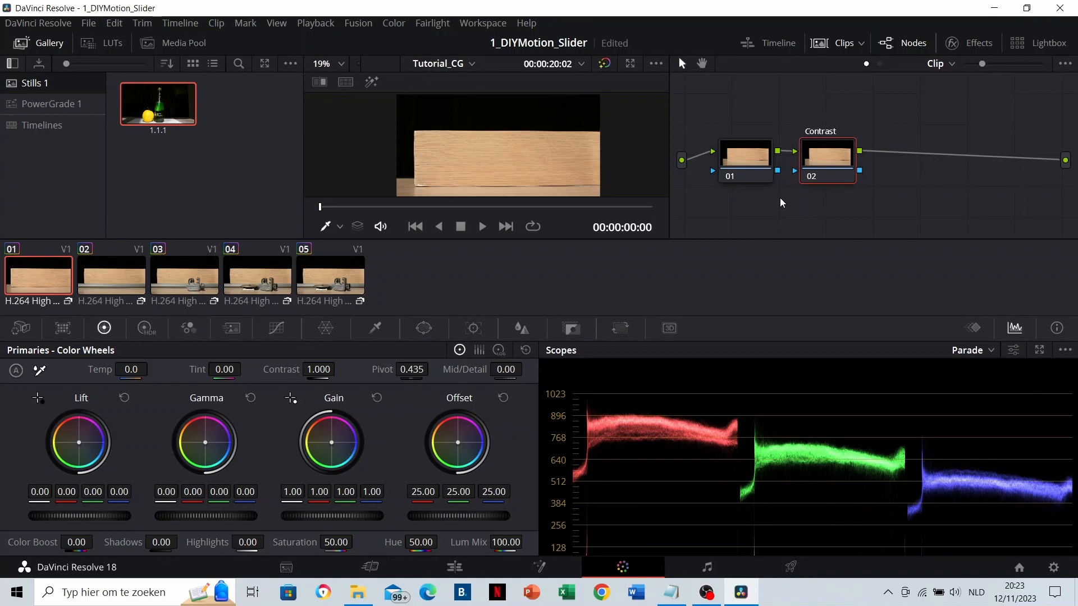
pyautogui.moveTo(314, 369); pyautogui.dragTo(336, 369)
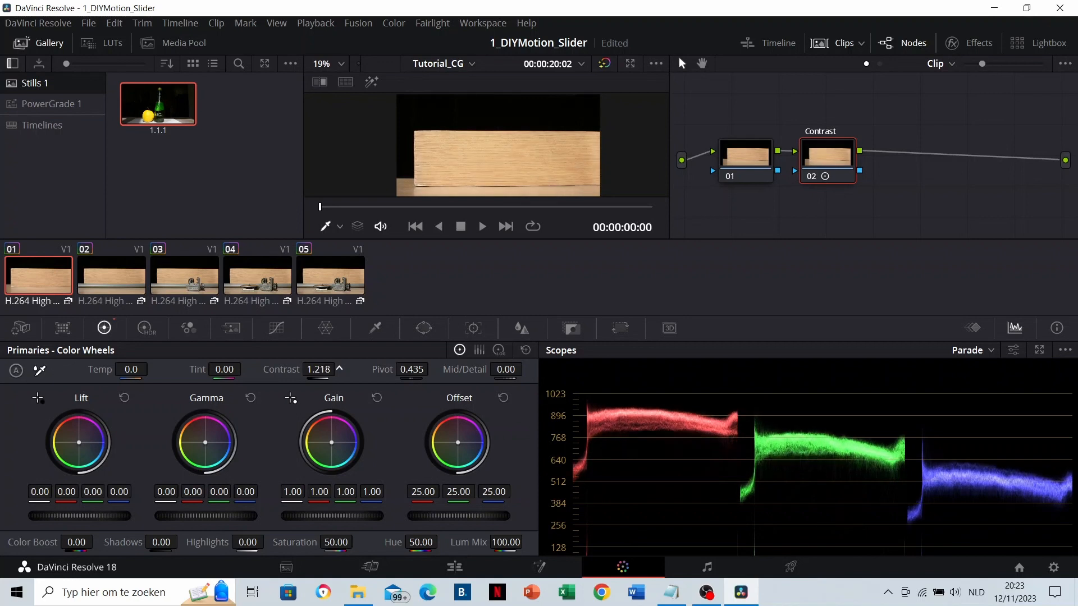
pyautogui.doubleClick(330, 370)
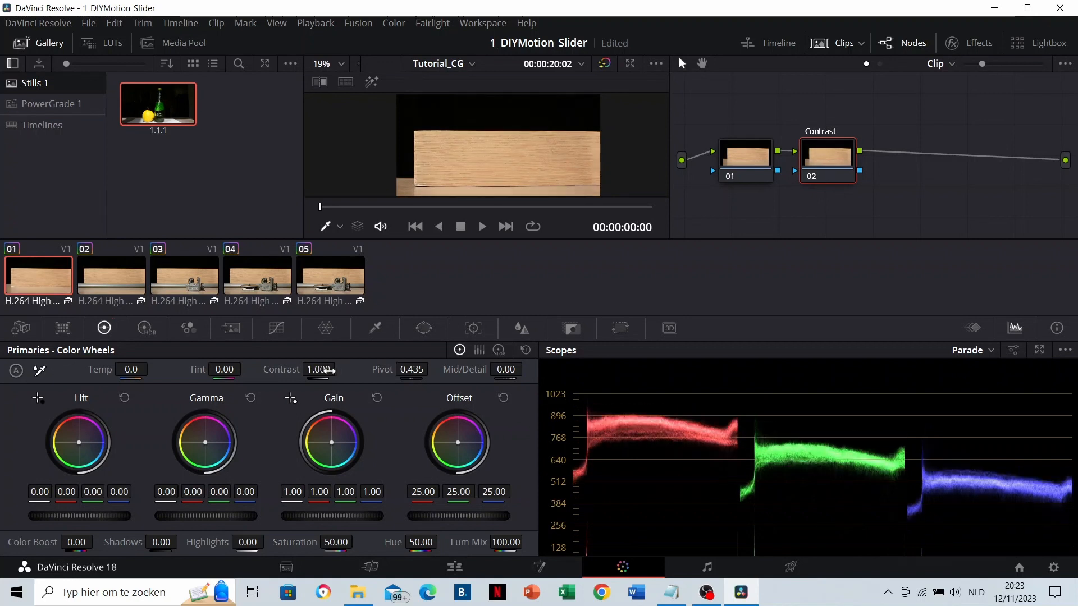
# - Set the Contrast node's master Lift to -0.06, Gain to 1.10 and Gamma to 0.03
pyautogui.moveTo(94, 516); pyautogui.dragTo(80, 517)
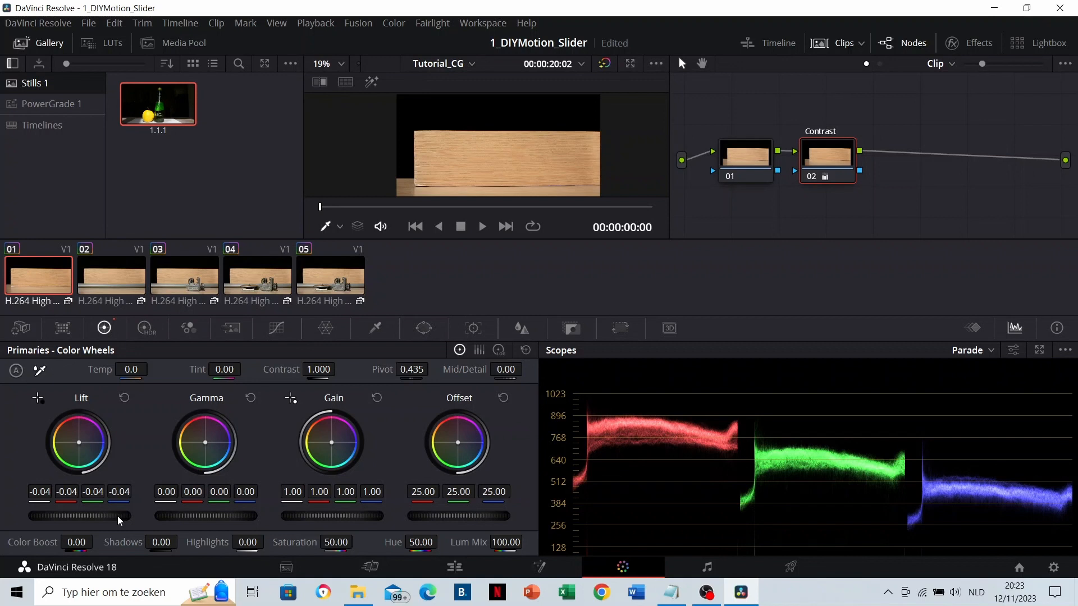
pyautogui.moveTo(331, 517); pyautogui.dragTo(347, 517)
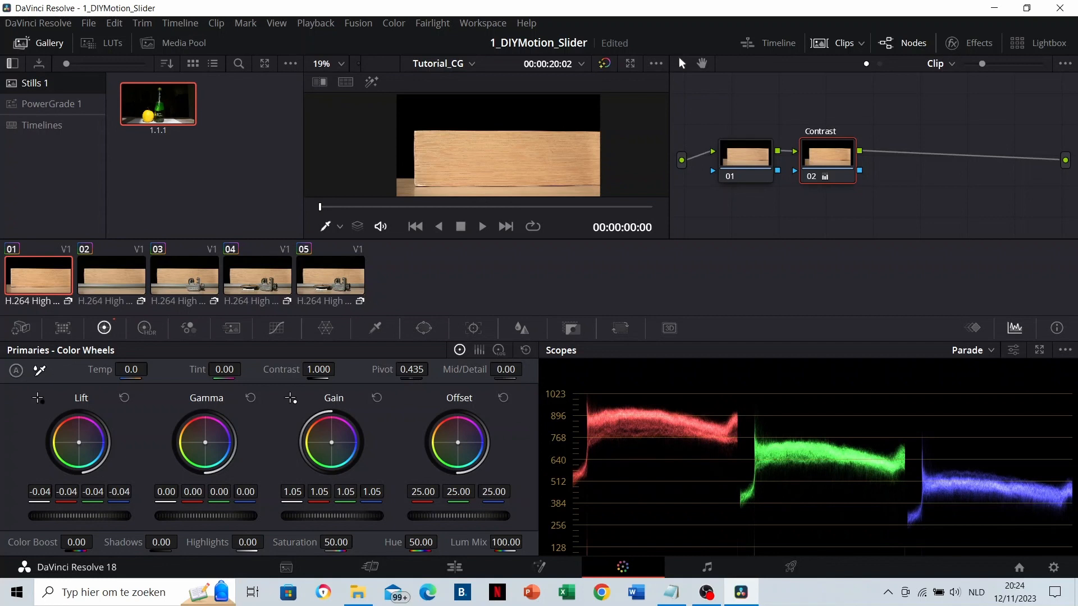
pyautogui.moveTo(100, 516); pyautogui.dragTo(92, 516)
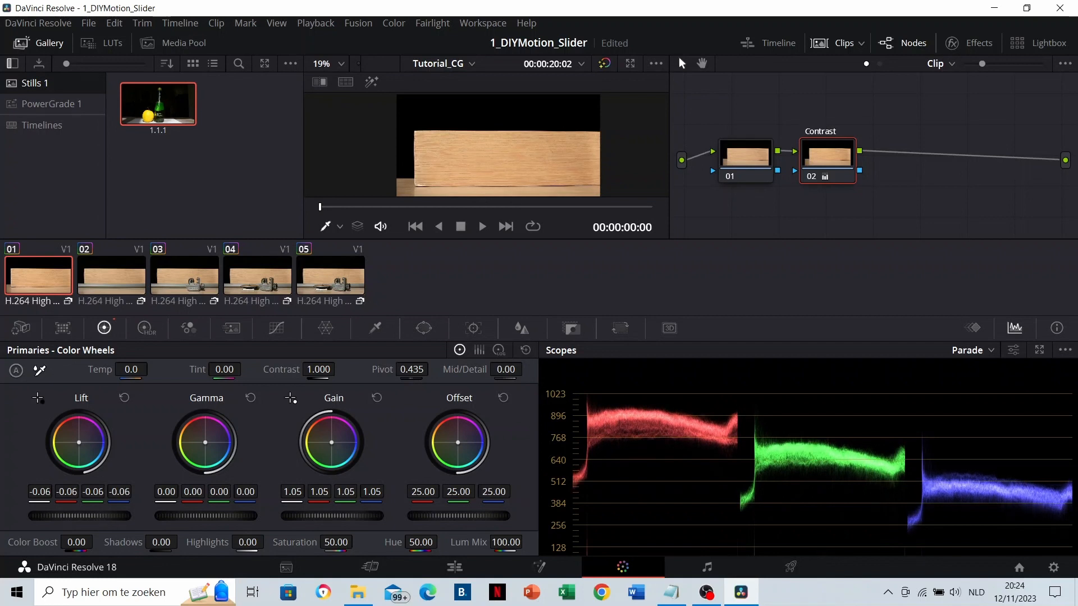
pyautogui.moveTo(323, 516); pyautogui.dragTo(325, 516)
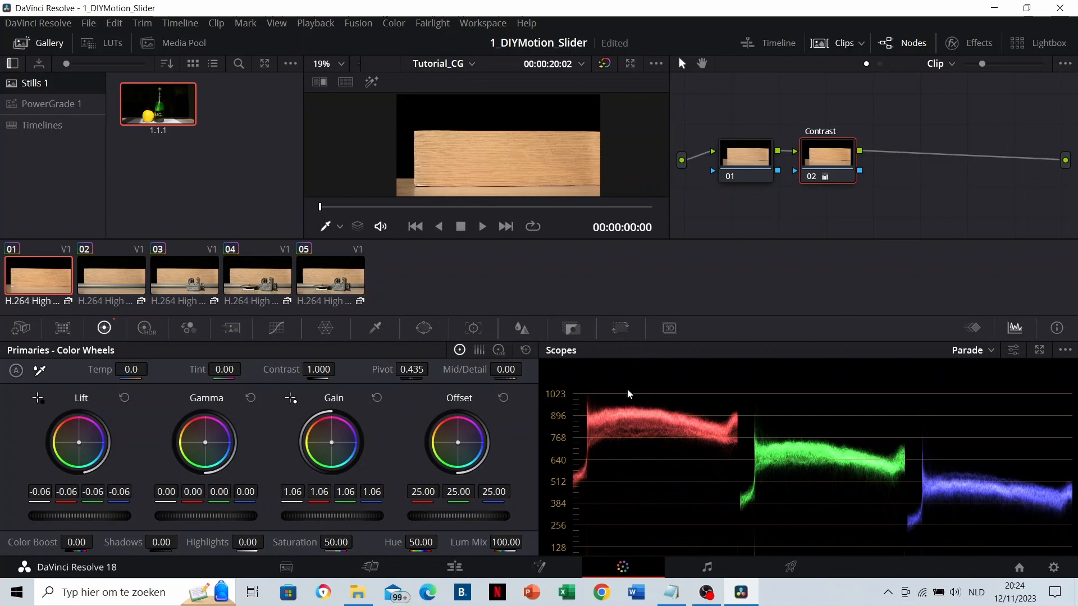
pyautogui.moveTo(356, 514)
pyautogui.mouseDown()
pyautogui.moveTo(387, 514)
pyautogui.moveTo(363, 514)
pyautogui.mouseUp()
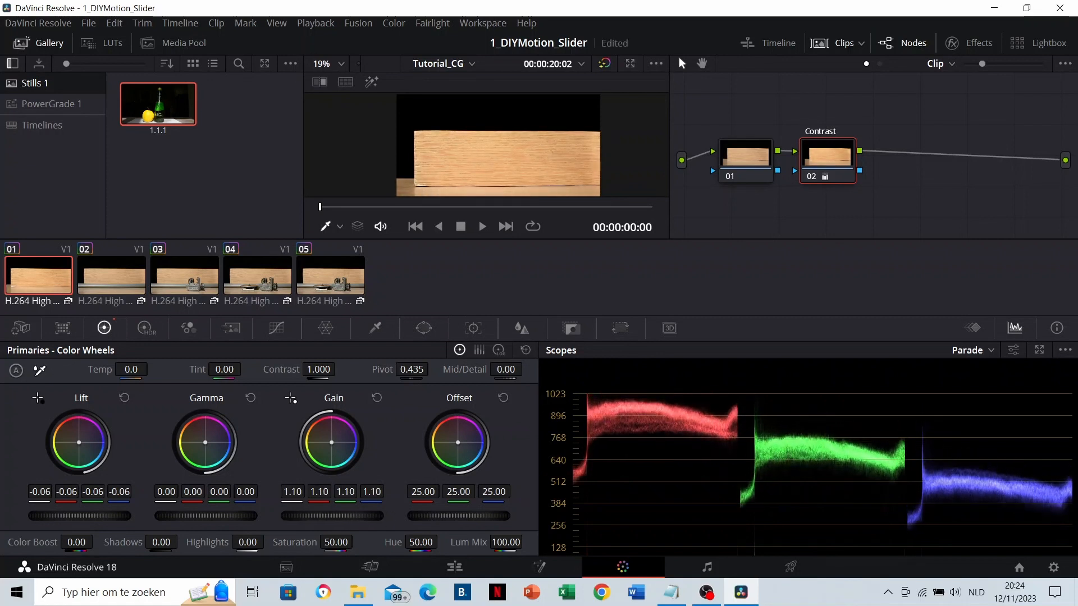
pyautogui.moveTo(183, 514); pyautogui.dragTo(197, 513)
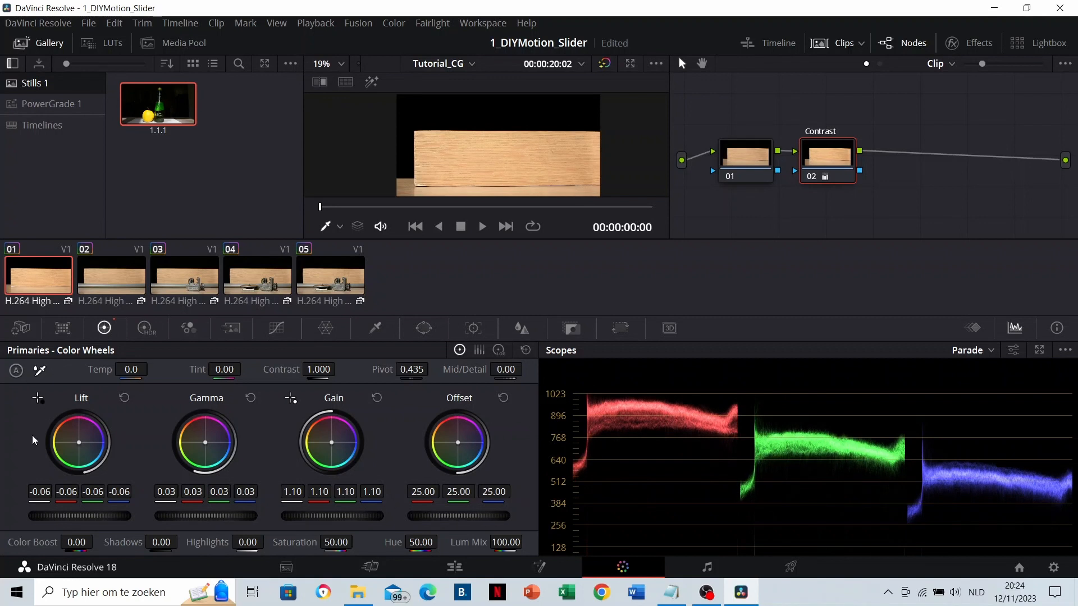
# - Try lowering the Contrast node's Offset to -3.90 and reset it
pyautogui.moveTo(469, 522); pyautogui.dragTo(412, 522)
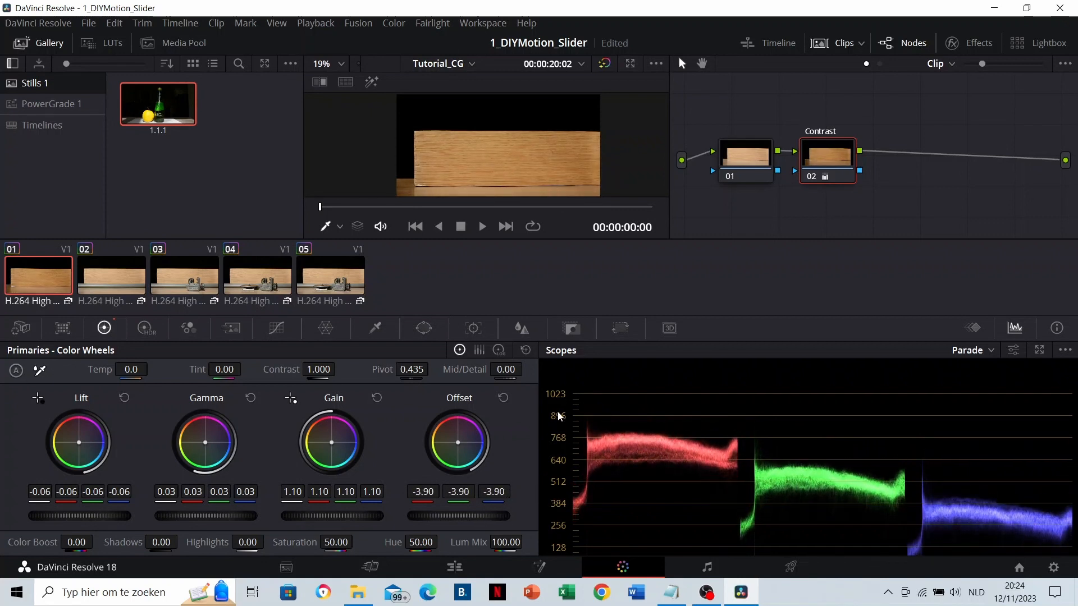
pyautogui.click(500, 400)
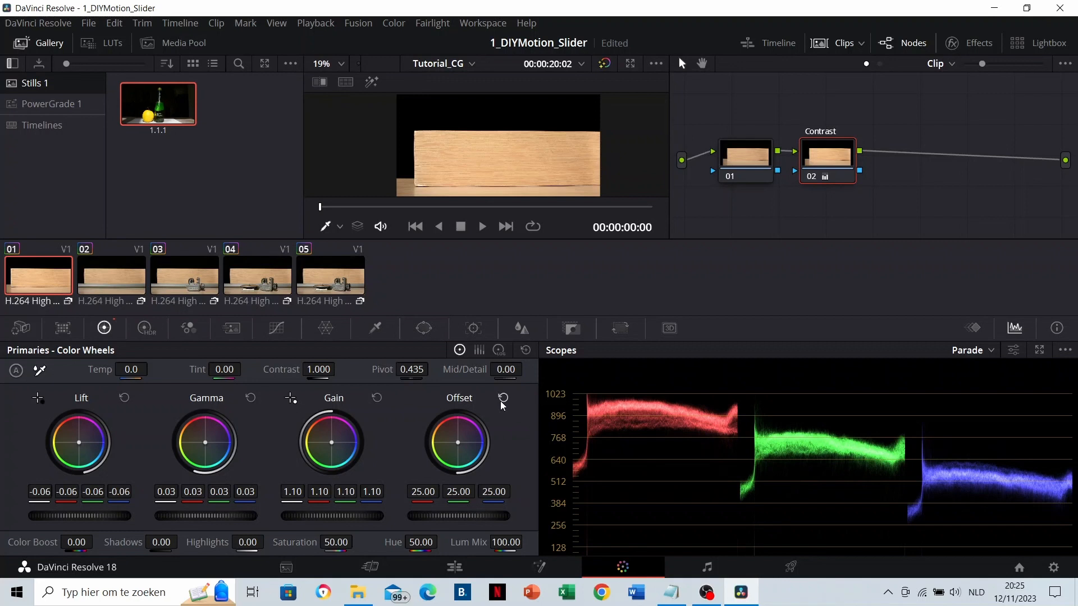
# - Set the Contrast node's Gain to 1.07 and compare the picture with the grade bypassed and enabled
pyautogui.moveTo(342, 517); pyautogui.dragTo(223, 518)
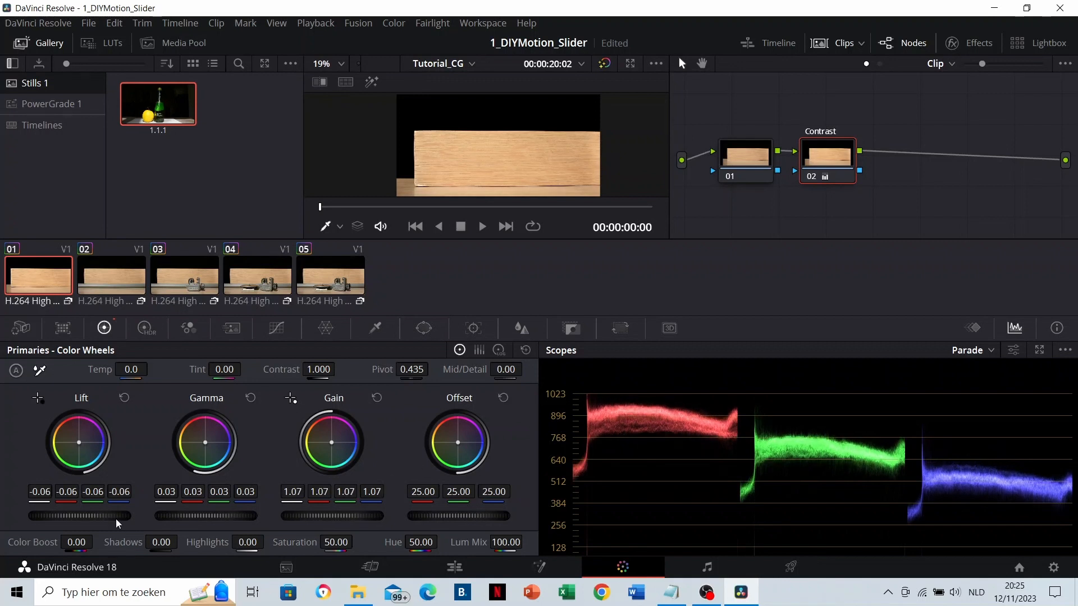
pyautogui.click(605, 64)
pyautogui.click(607, 66)
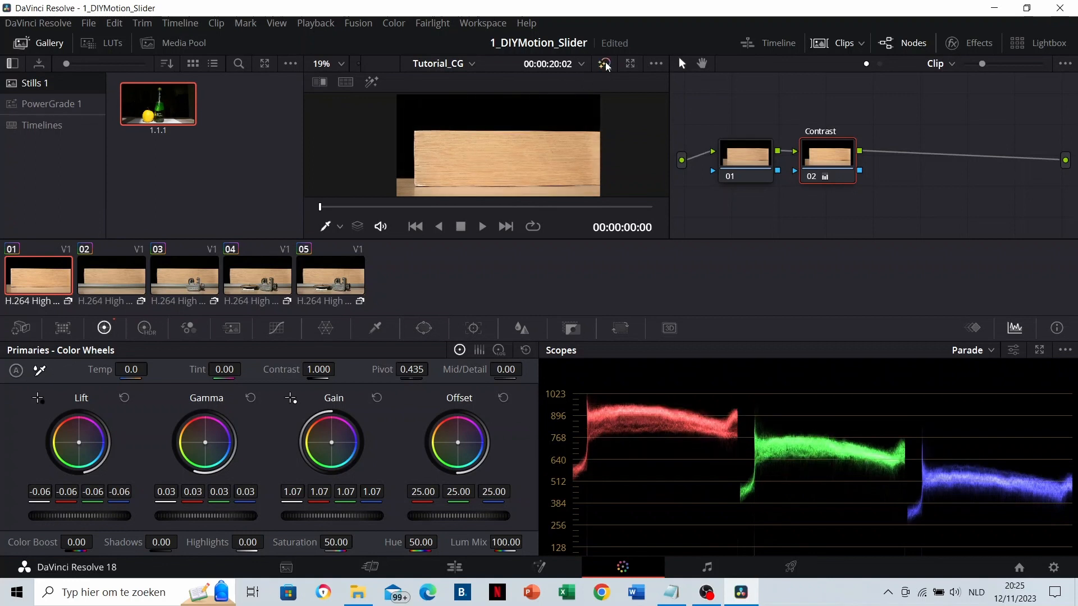
# - Add a serial node after the Contrast node and label it "White balance"
pyautogui.hotkey('alt', 's')
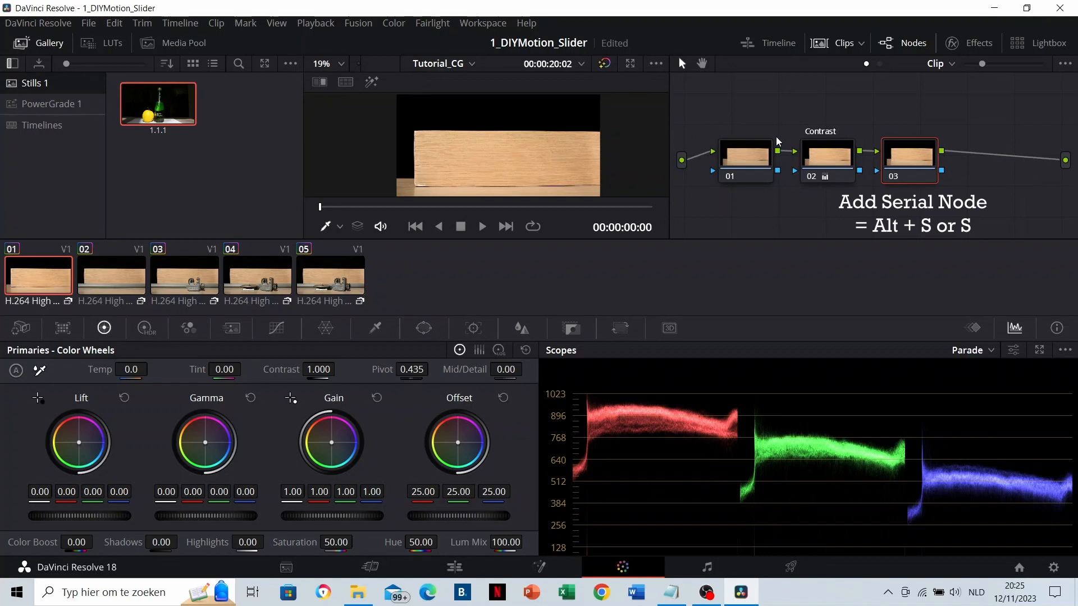
pyautogui.write('White balance')
pyautogui.press('Return')
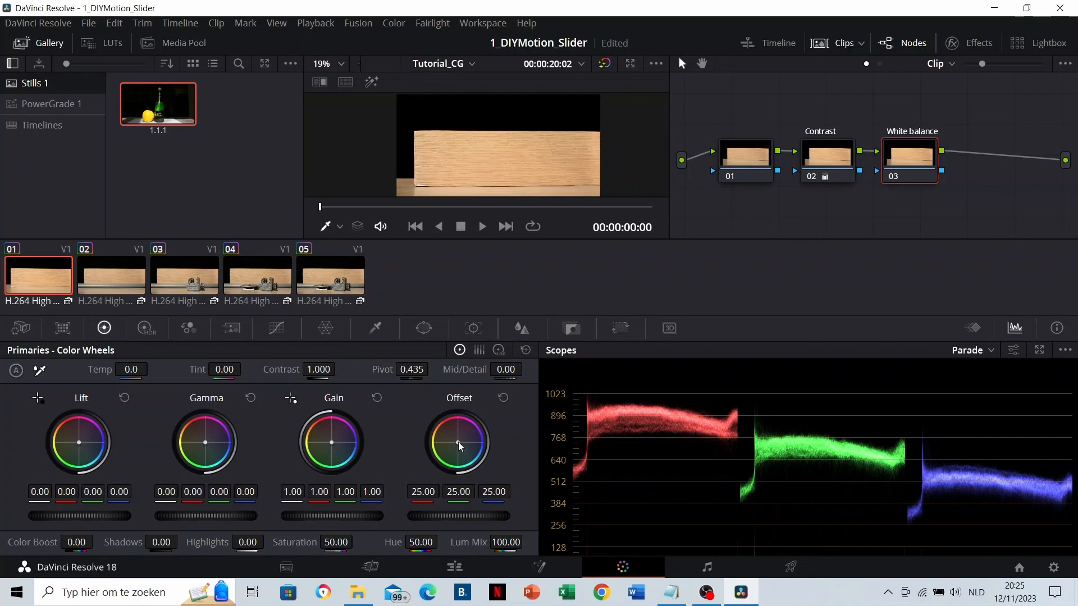
# - Try shifting the White balance node's Offset toward orange, at 37.23 red, 21.82 green and 13.63 blue, and reset it
pyautogui.moveTo(459, 446); pyautogui.dragTo(533, 402)
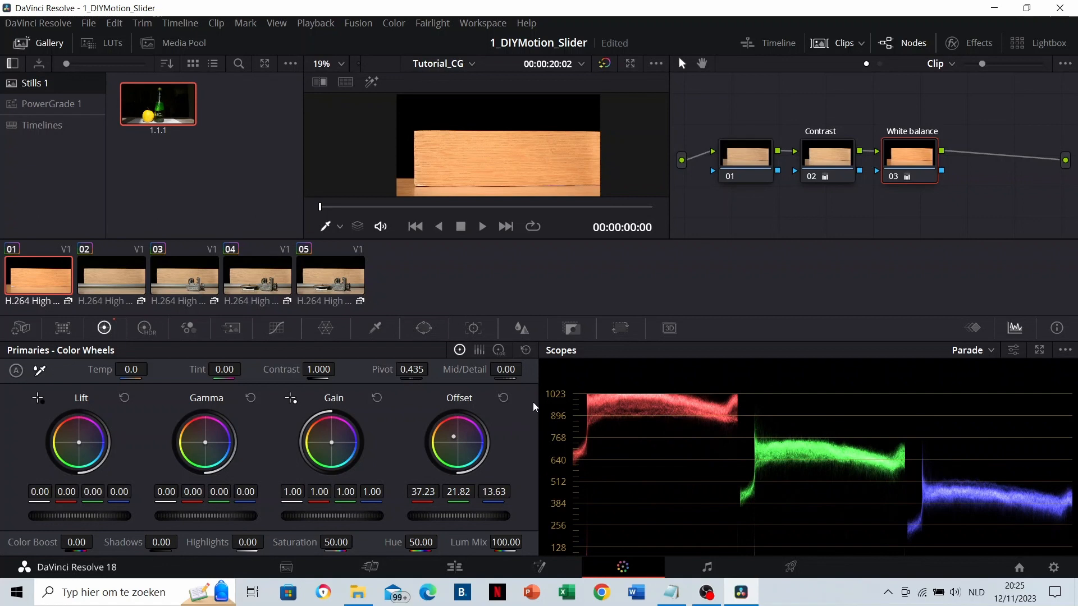
pyautogui.click(503, 398)
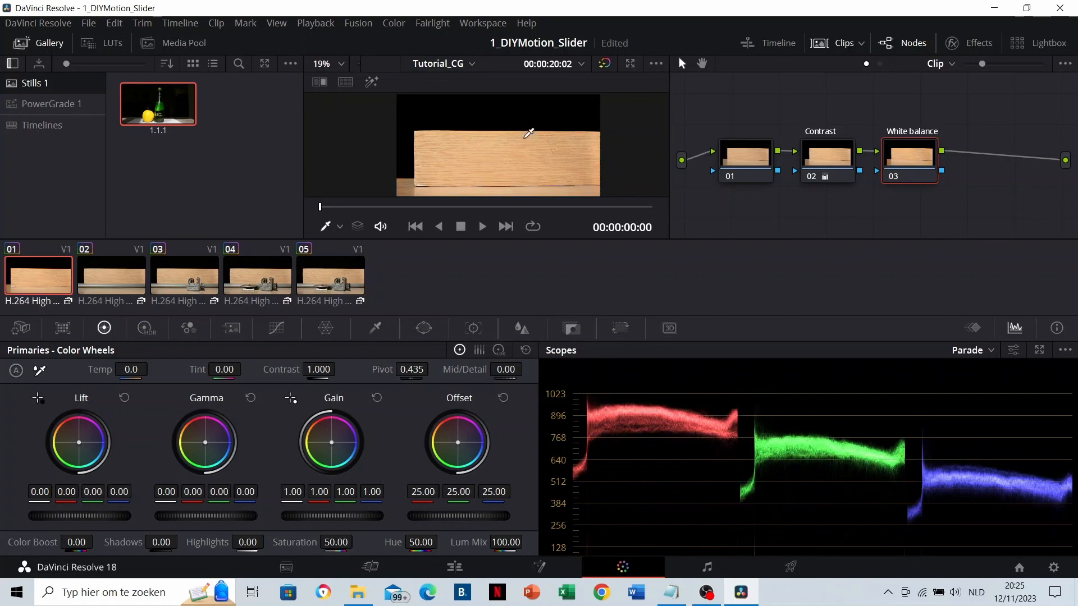
# - Add a serial node after the White balance node and disable the White balance node
pyautogui.hotkey('alt', 's')
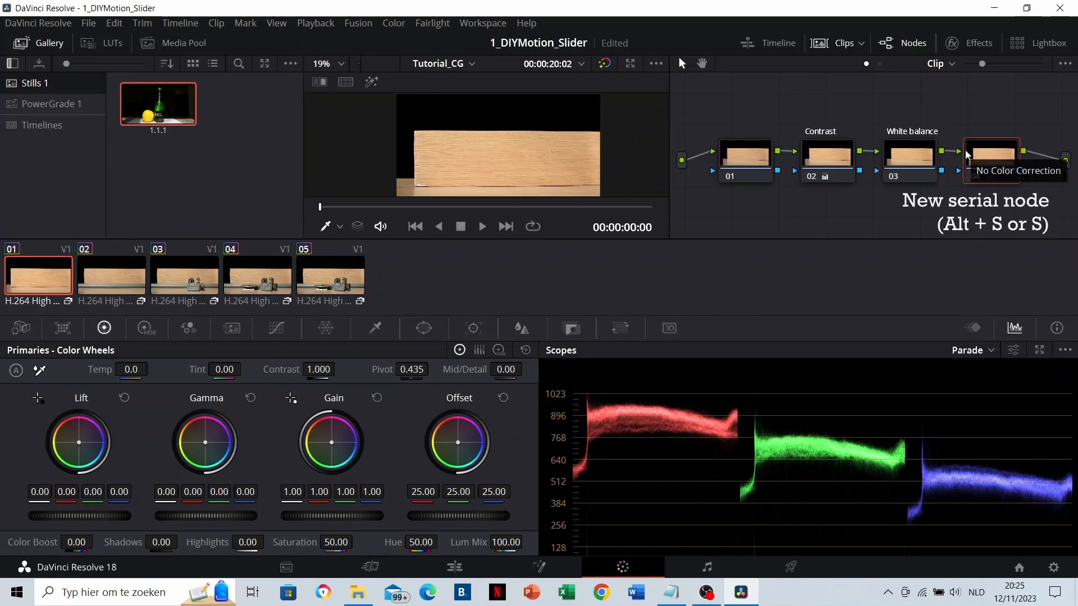
pyautogui.click(913, 150)
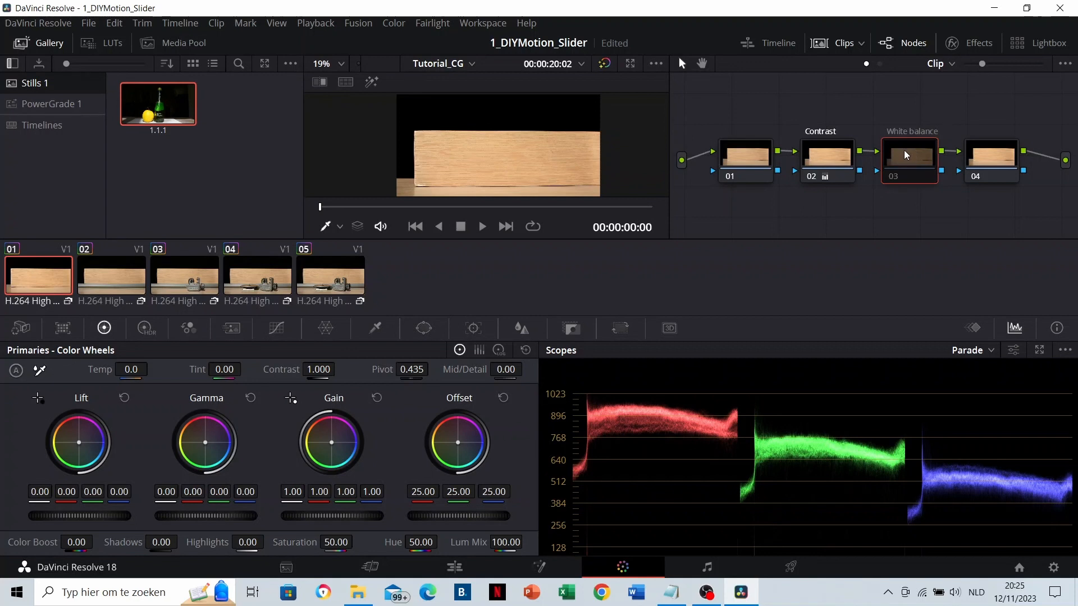
# - On node 04, sample the wood's hue for the Hue Vs Sat curve and raise its saturation to 1.35
pyautogui.moveTo(955, 183); pyautogui.dragTo(806, 178)
pyautogui.click(867, 158)
pyautogui.click(275, 328)
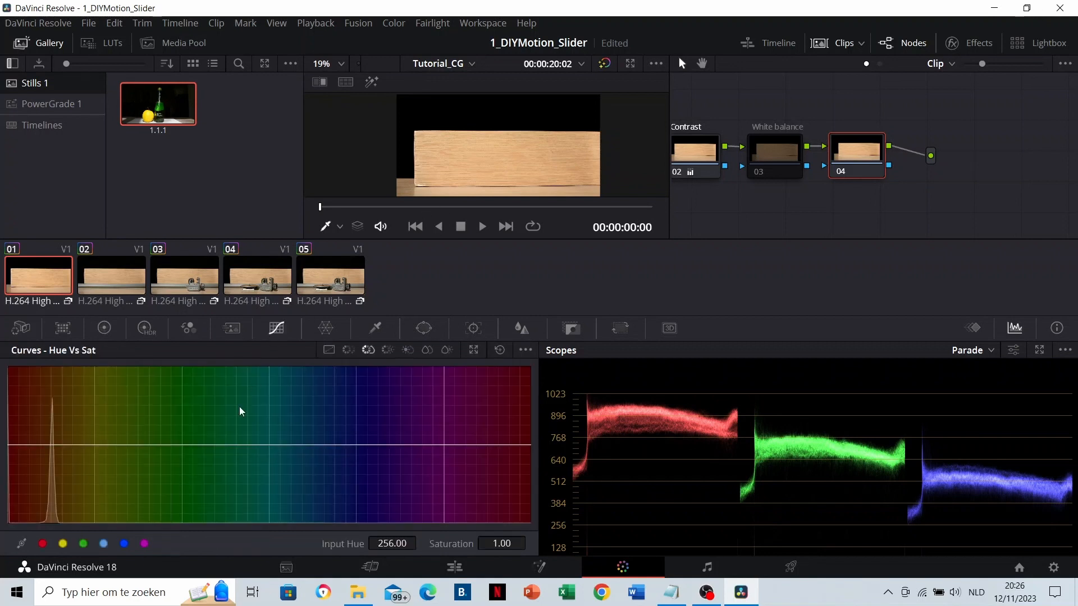
pyautogui.click(479, 130)
pyautogui.moveTo(54, 447); pyautogui.dragTo(56, 417)
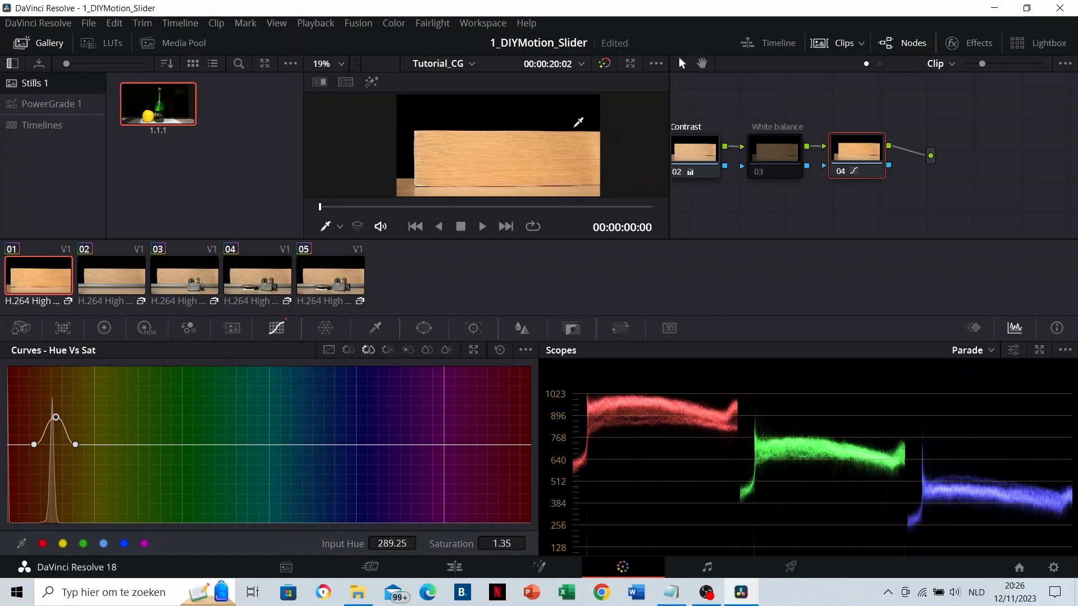
# - Delete node 04 with the saturation curve and select node 01
pyautogui.press('Delete')
pyautogui.moveTo(763, 196); pyautogui.dragTo(827, 210)
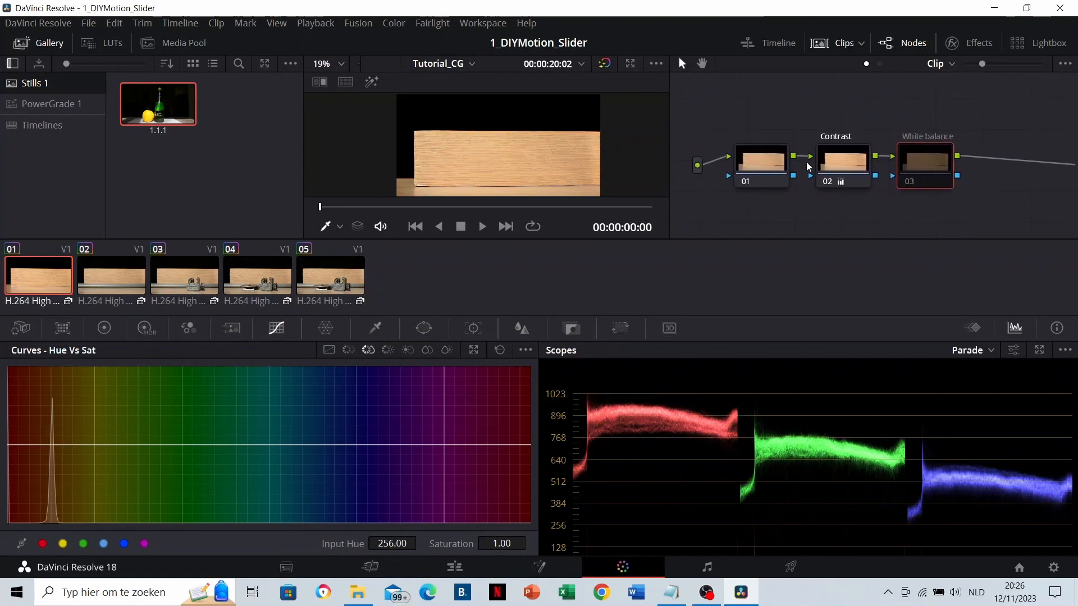
pyautogui.click(769, 159)
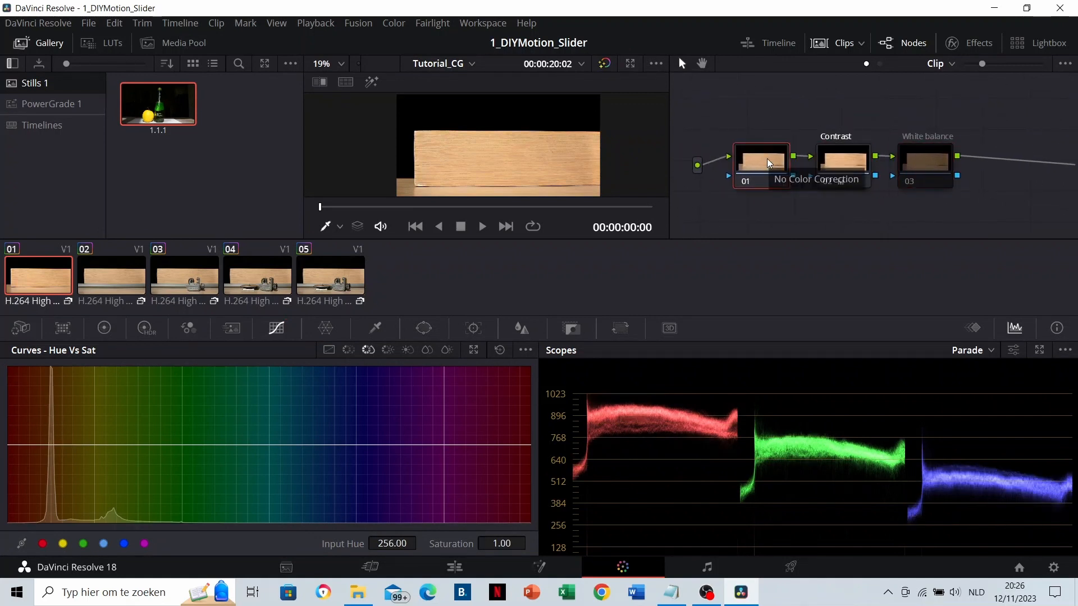